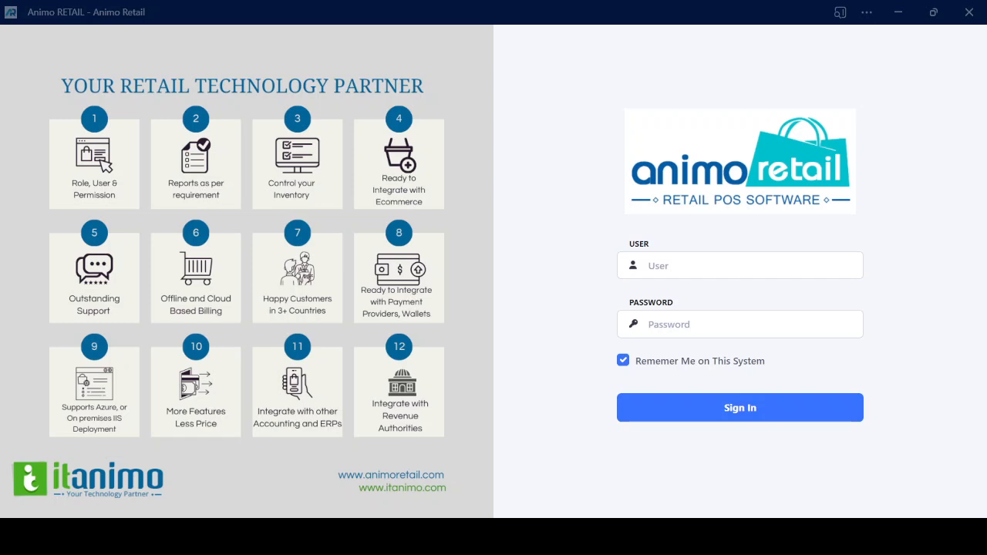
Sign in by entering the user ID and the account password
click(737, 276)
text(1)
key(Tab)
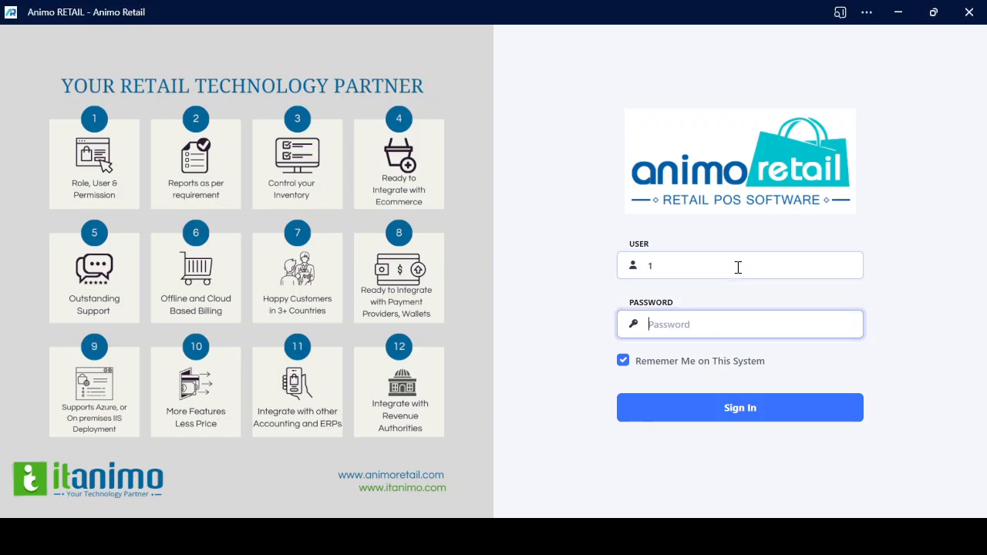
text(1234)
key(Return)
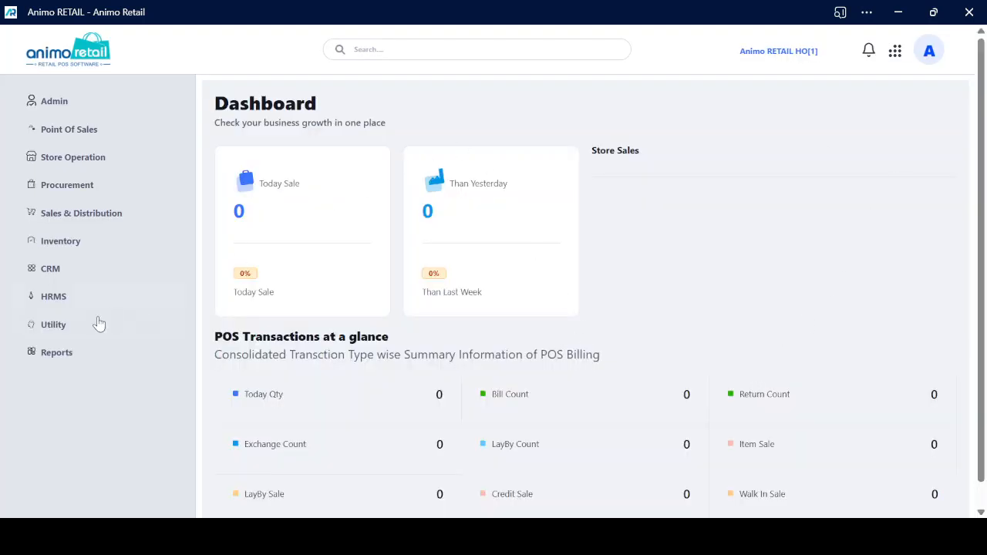
Open the Goods Return transactions under Procurement and start a new goods return
click(62, 187)
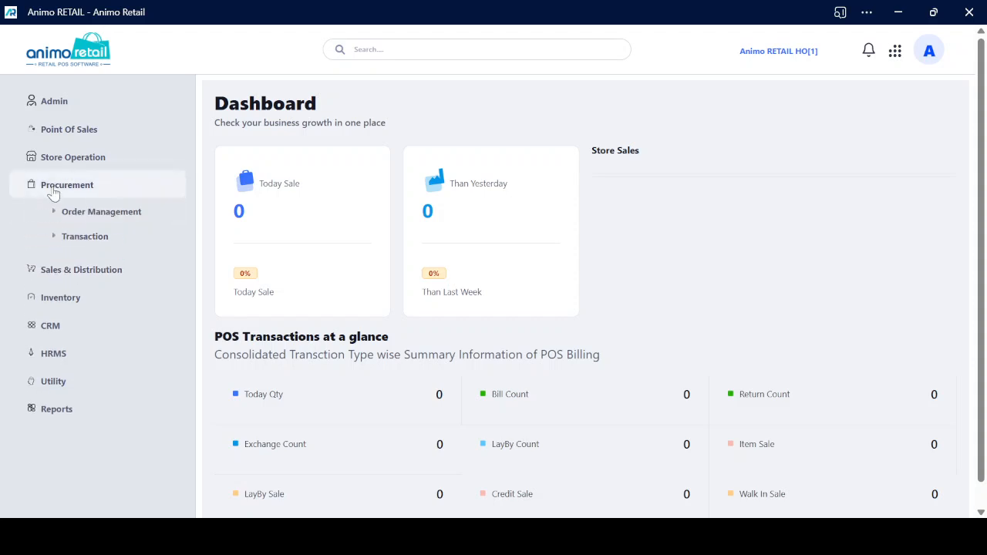
click(80, 238)
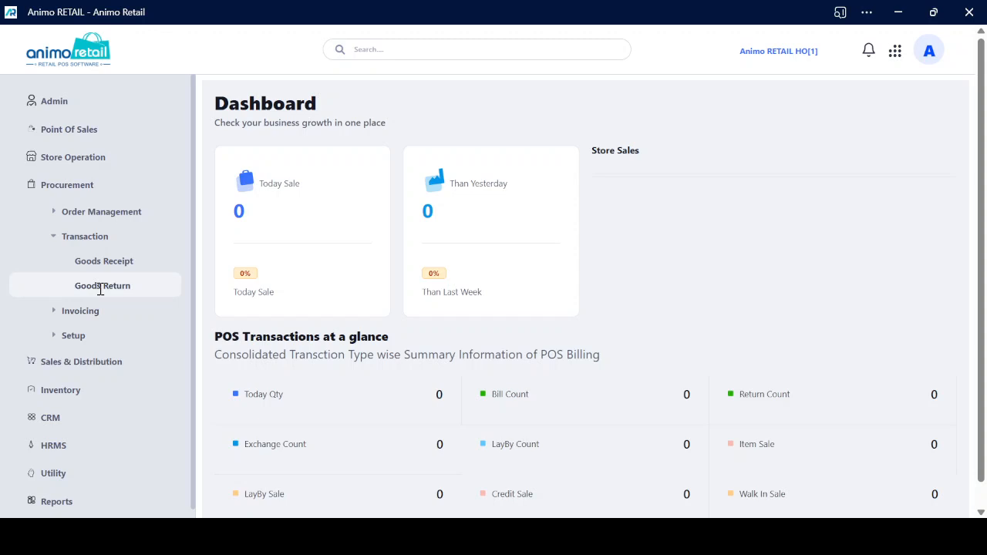
click(100, 286)
click(70, 60)
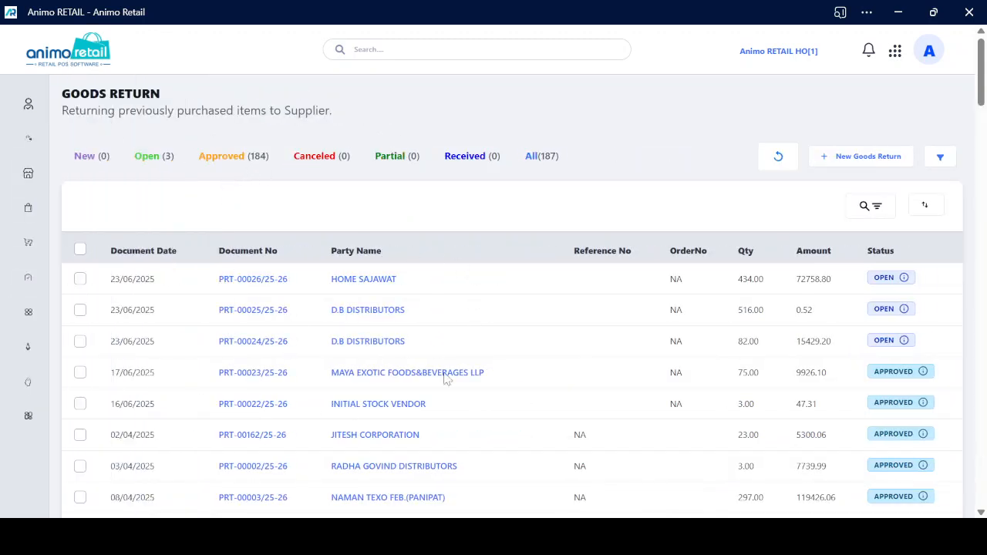
click(868, 159)
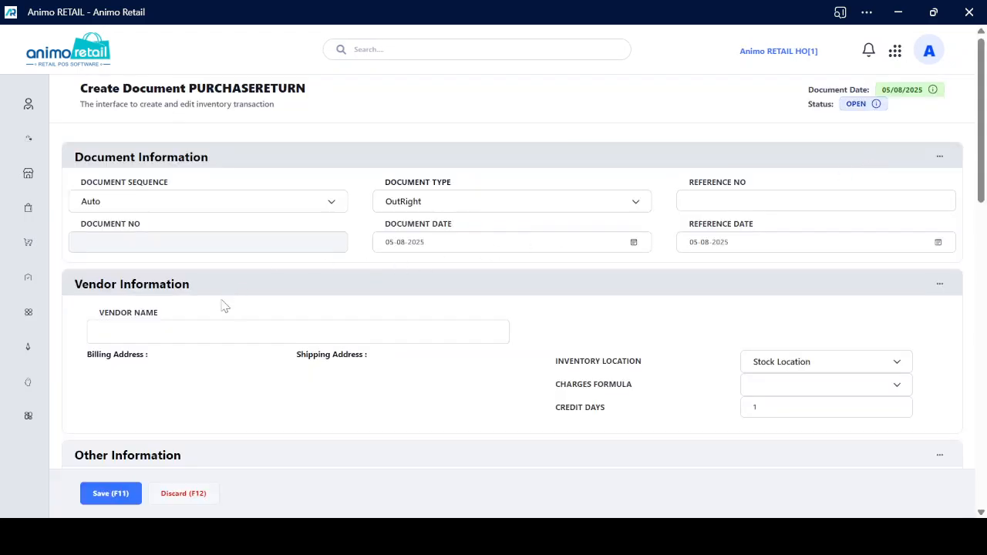
Set the vendor of the purchase return to INITIAL STOCK VENDOR
click(185, 339)
text(initial)
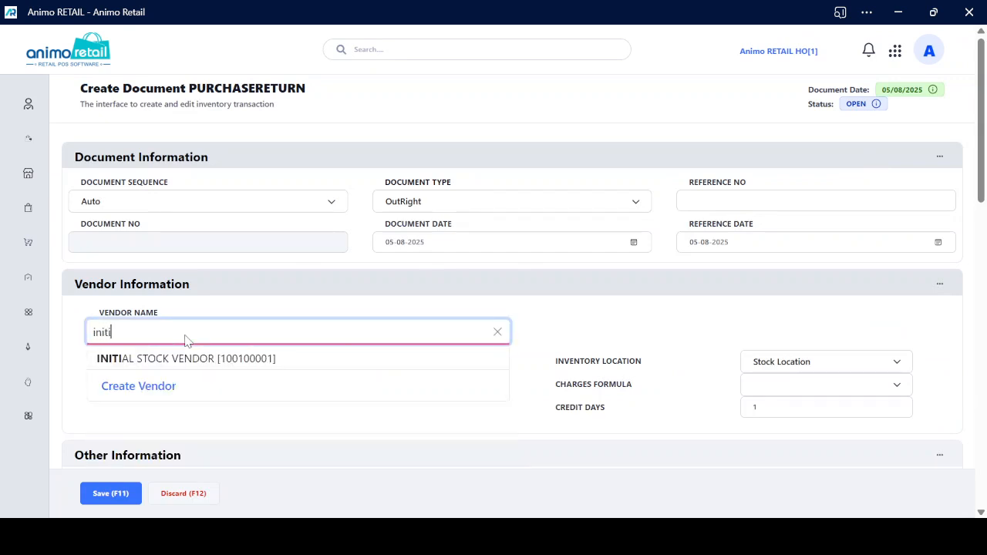
key(Down)
key(Return)
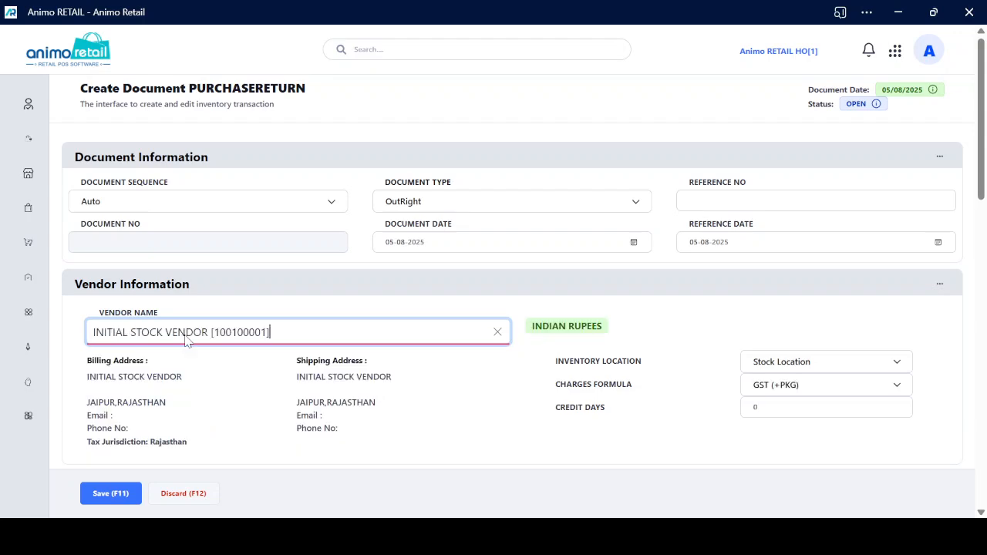
Try to add an article to the return's item list by searching for "isk", and dismiss the alert
scroll(260, 297, down, 5)
click(174, 322)
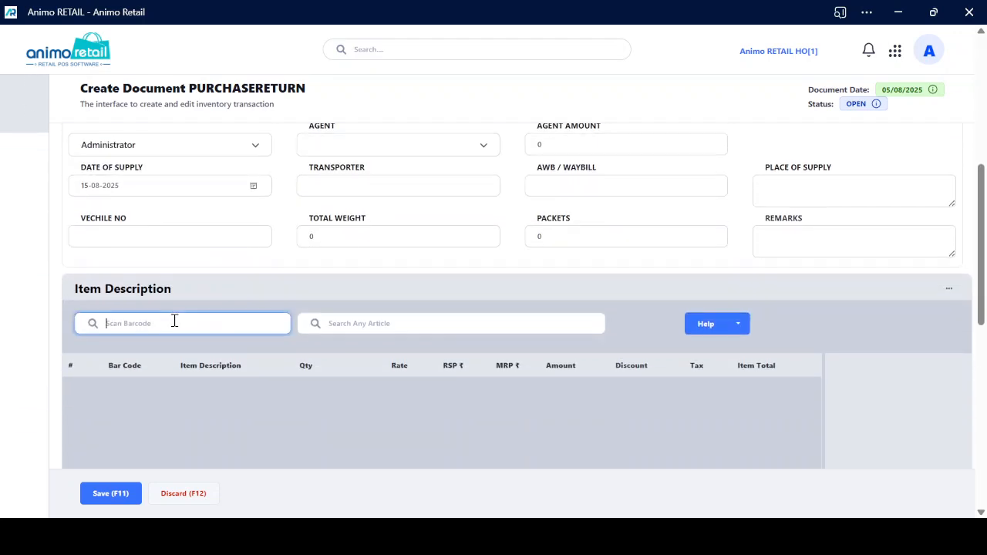
scroll(183, 319, up, 2)
scroll(183, 317, down, 1)
scroll(181, 319, down, 1)
click(415, 317)
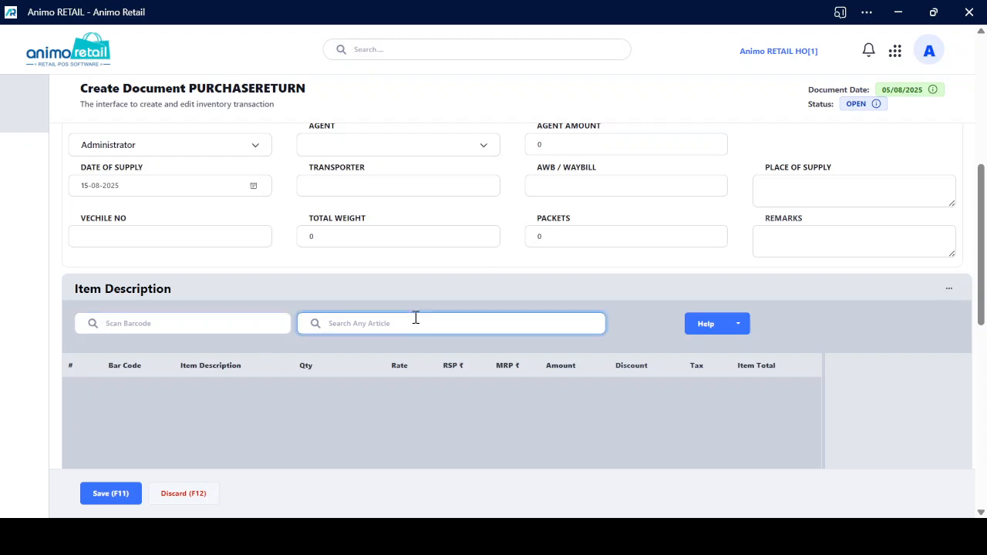
text(isk)
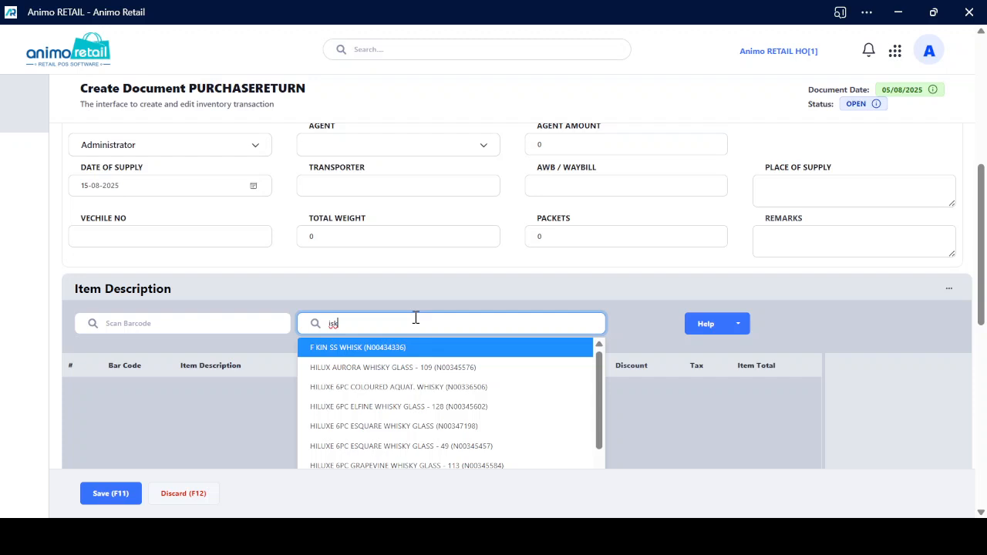
key(Down)
key(Down)
key(Return)
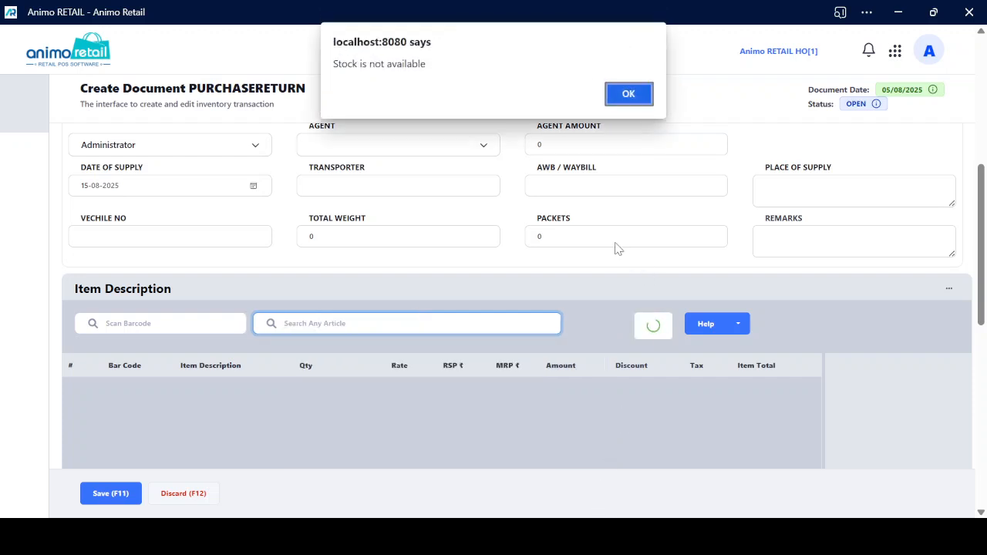
click(639, 101)
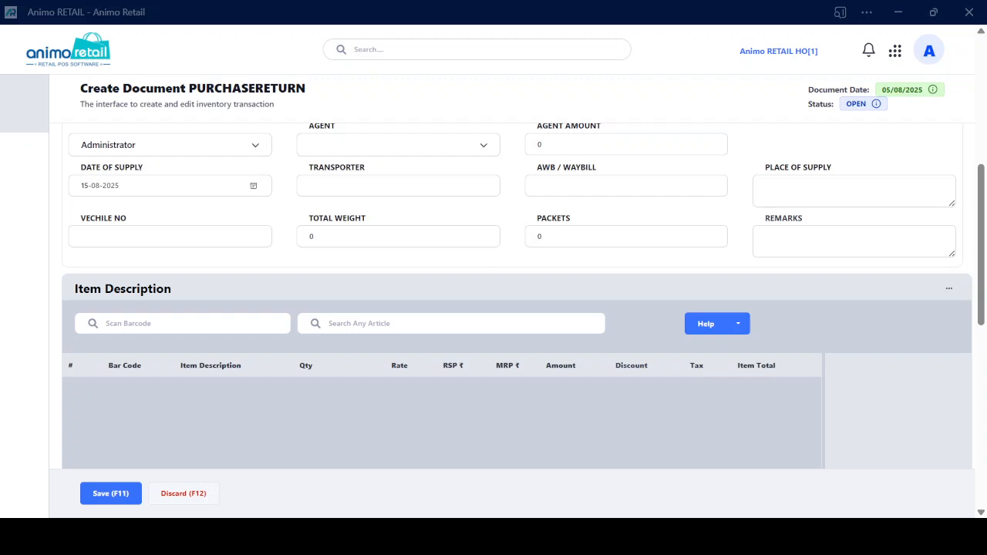
Add the THANDAI (GURUJI) item to the return using its barcode N00398298
click(419, 279)
click(195, 322)
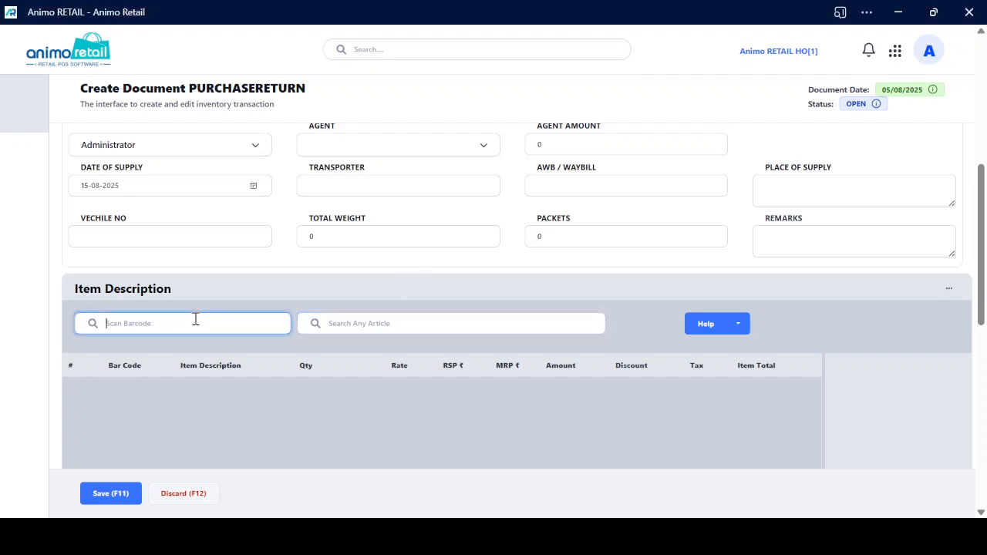
key(ctrl+v)
key(Return)
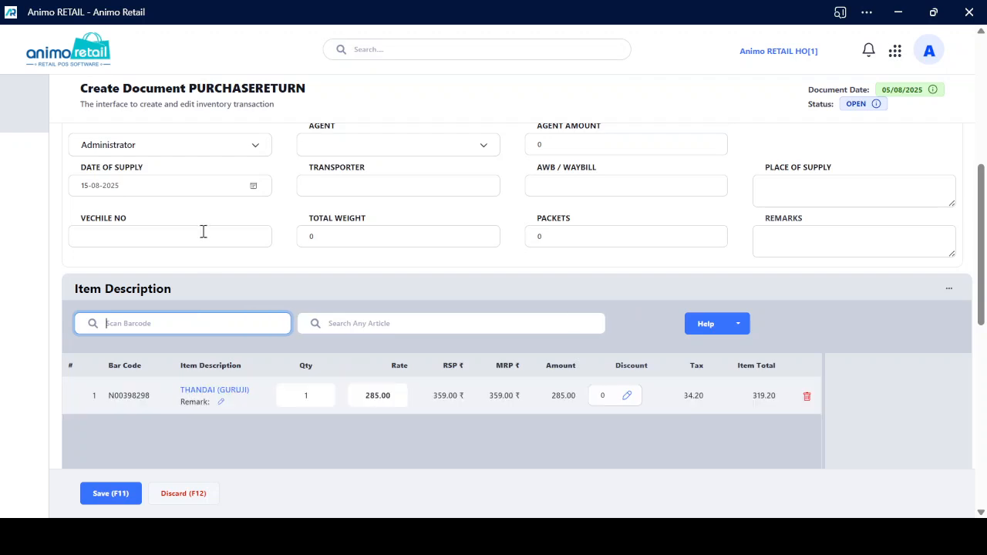
Set the quantity of the THANDAI (GURUJI) item to 5
scroll(437, 452, down, 2)
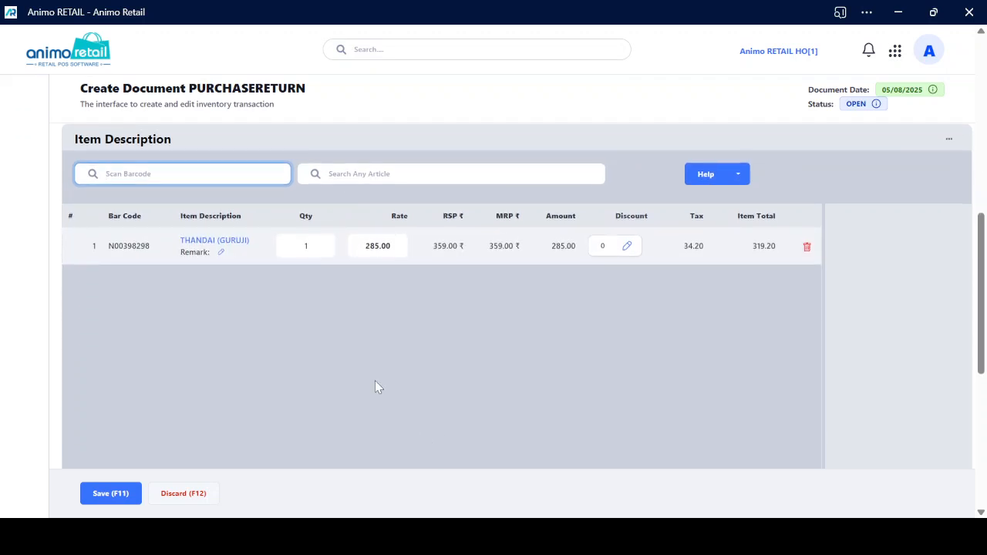
click(310, 243)
text(5)
key(Tab)
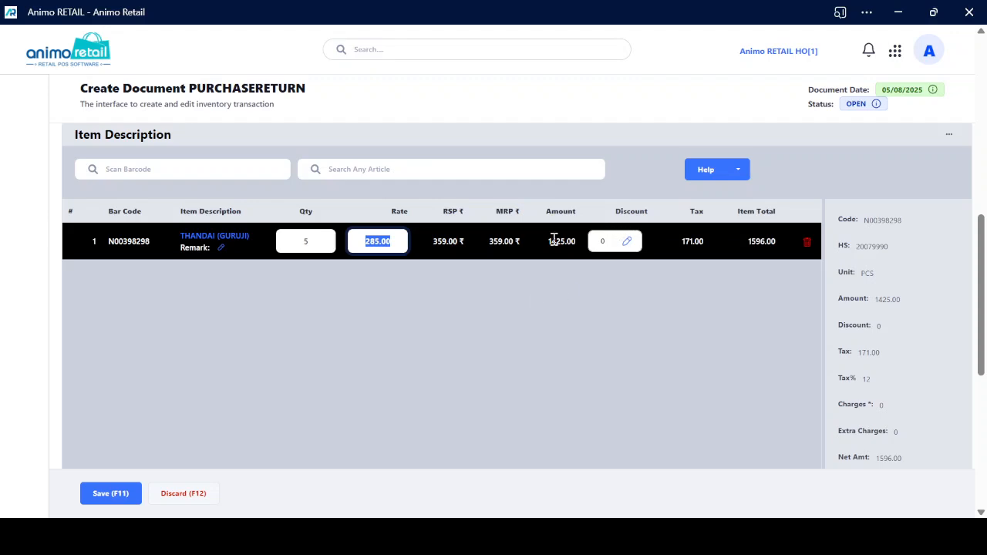
Check the vendor details, item line and payable summary, and save the purchase return
scroll(384, 282, up, 6)
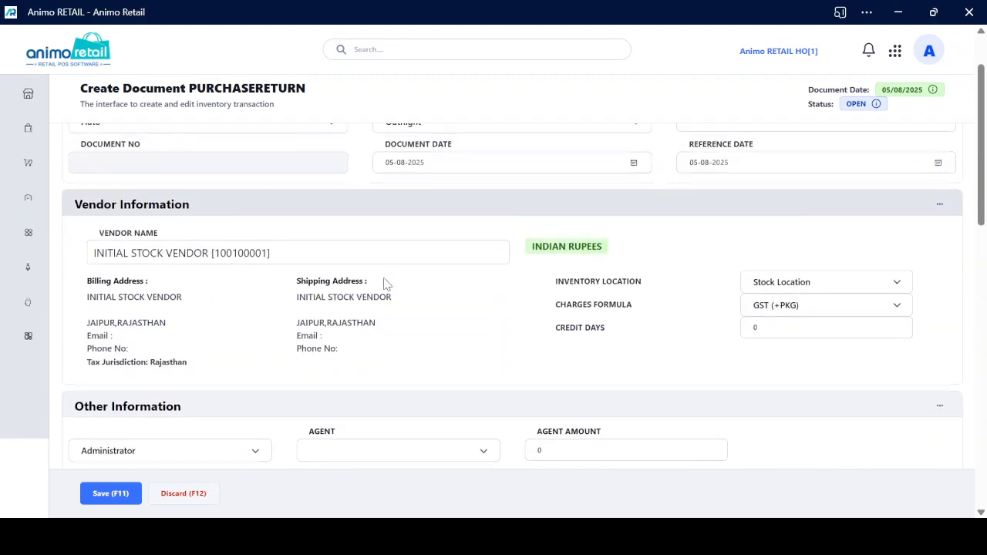
scroll(386, 284, down, 9)
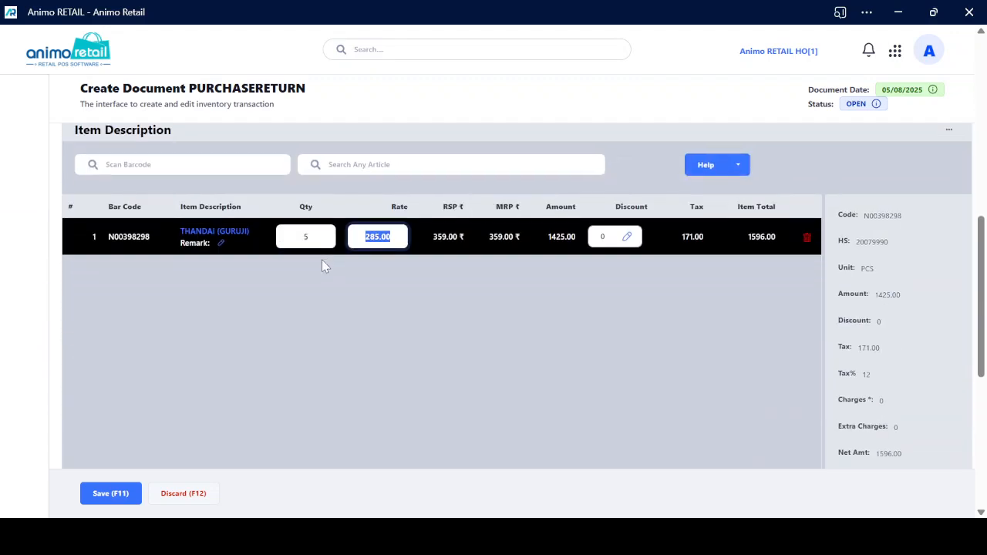
scroll(422, 281, down, 2)
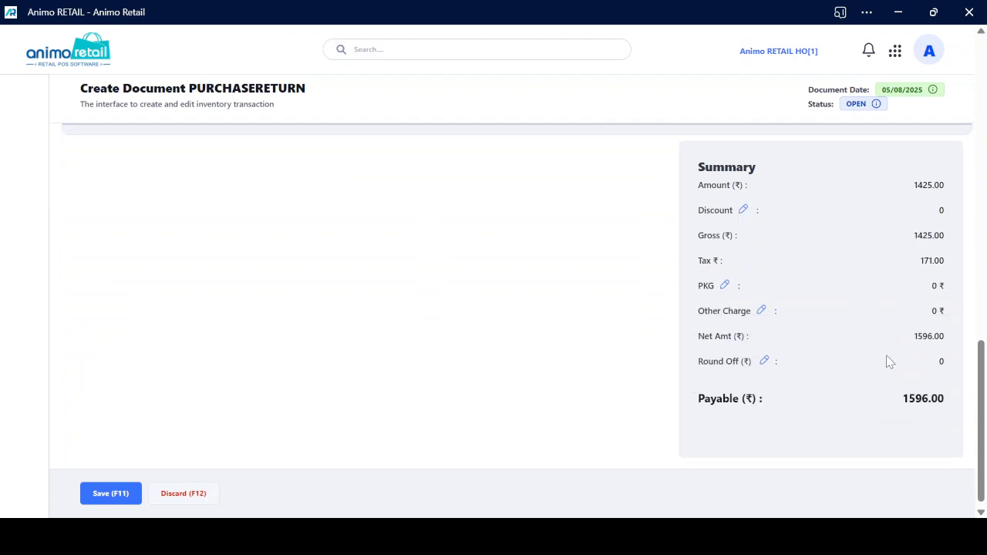
click(125, 492)
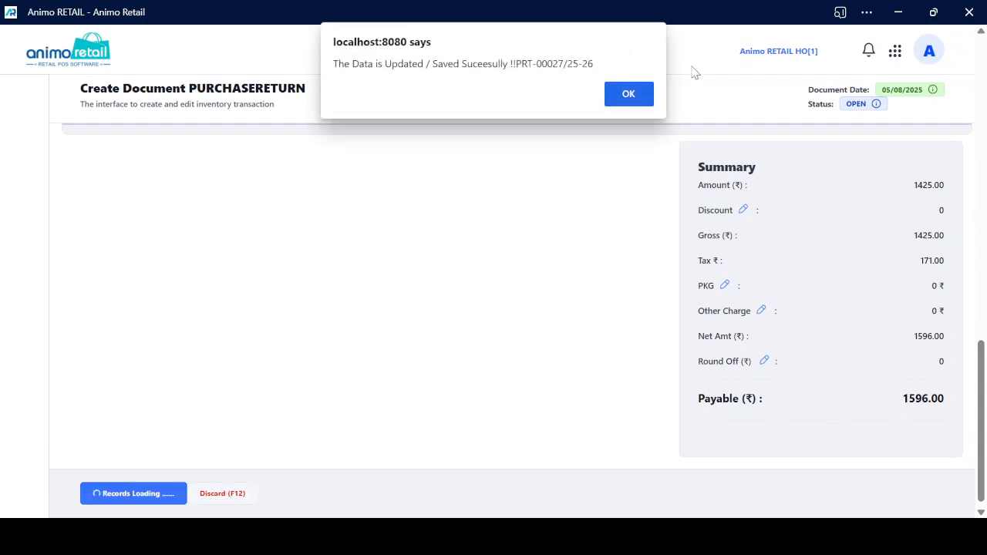
click(628, 94)
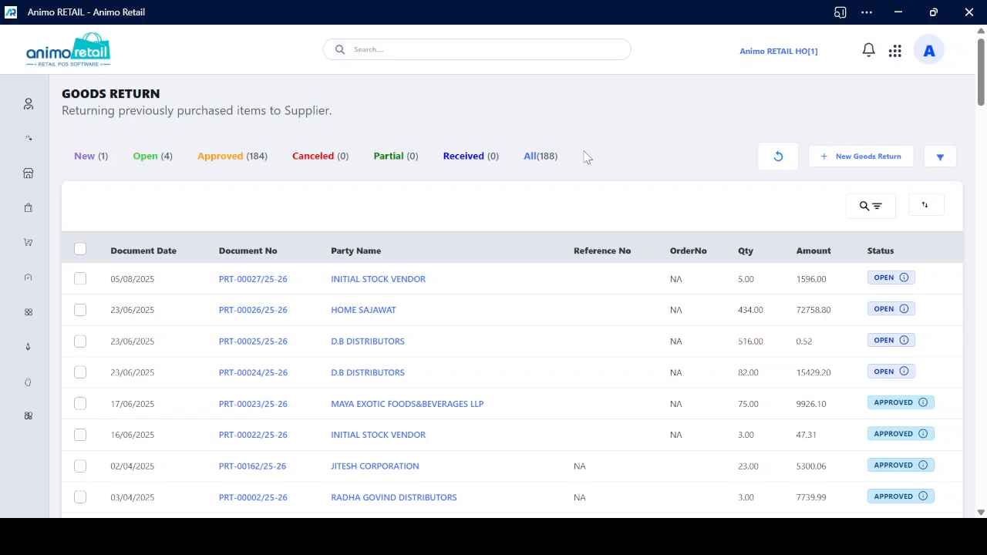
Open the newly saved goods return for INITIAL STOCK VENDOR, review its items and totals, and approve it
click(277, 279)
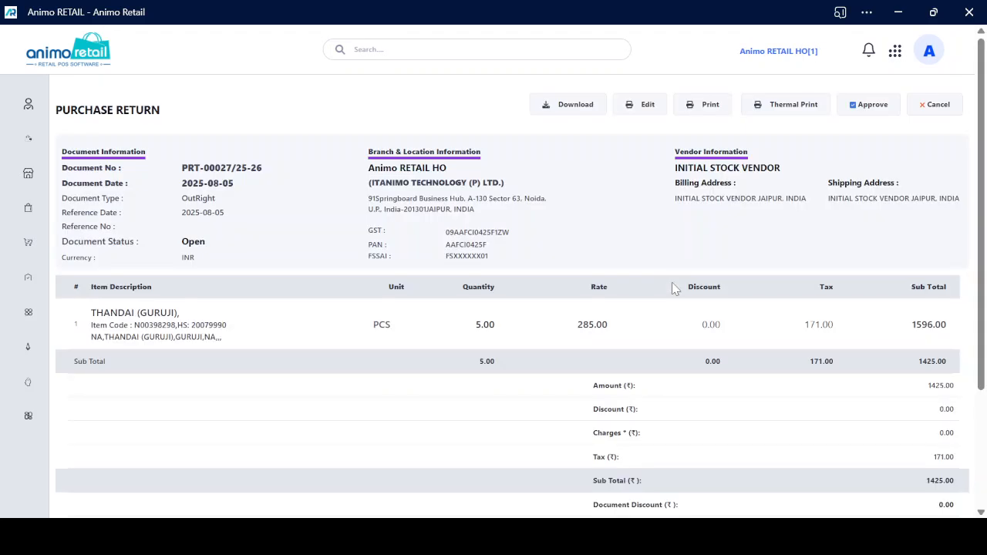
scroll(675, 287, down, 1)
scroll(679, 293, down, 3)
scroll(678, 301, up, 4)
scroll(873, 278, down, 1)
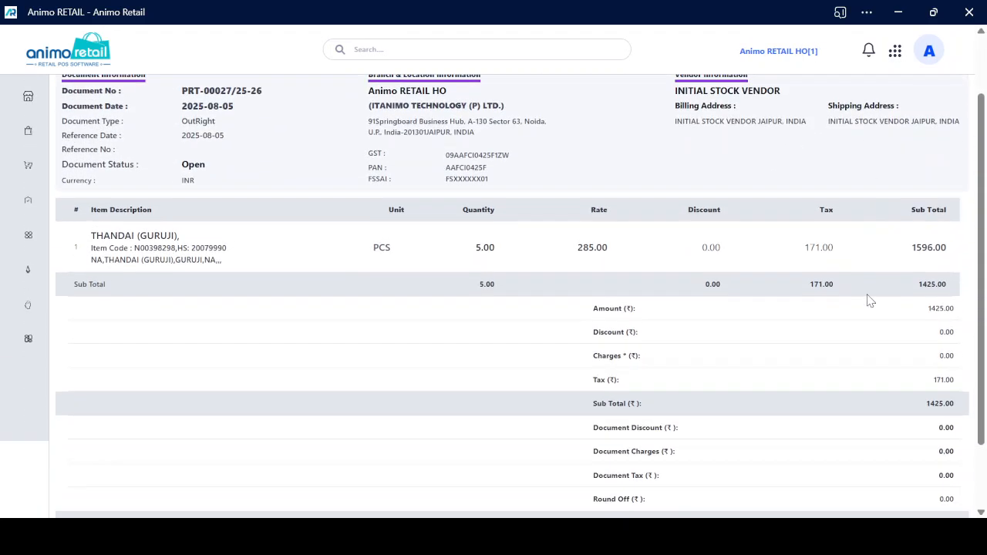
scroll(870, 301, up, 1)
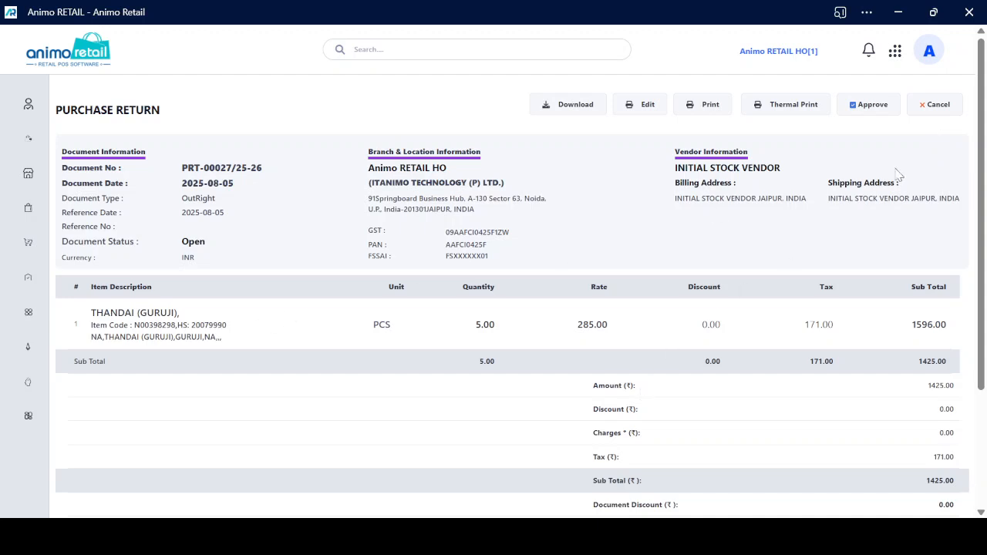
click(871, 108)
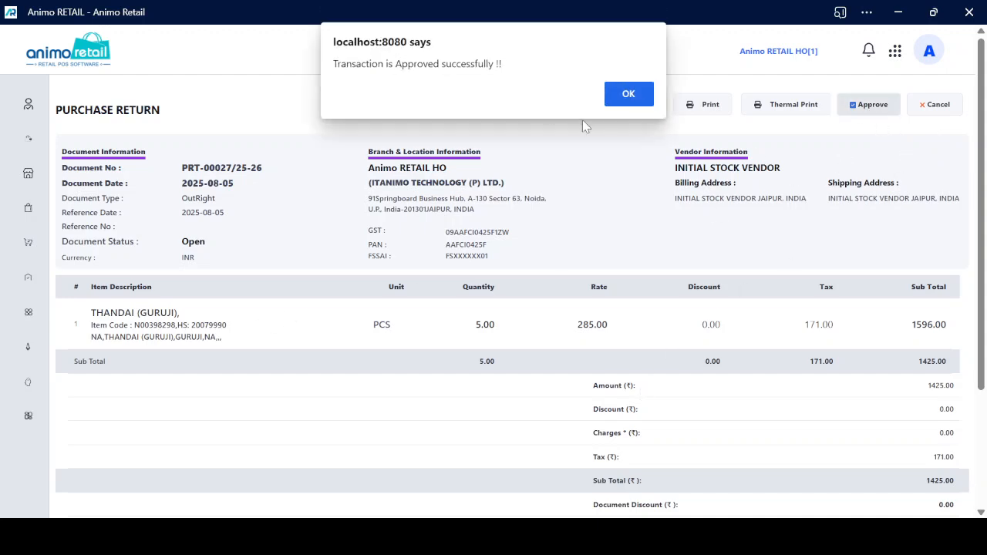
click(626, 104)
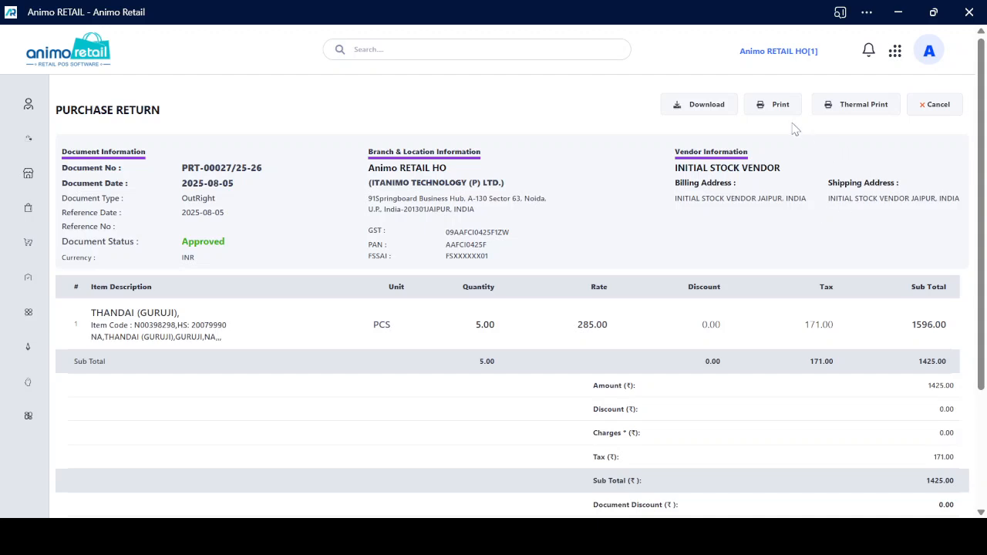
Open the approved return's print view with the Purchase Return GST report and examine the Goods Return Note
click(771, 106)
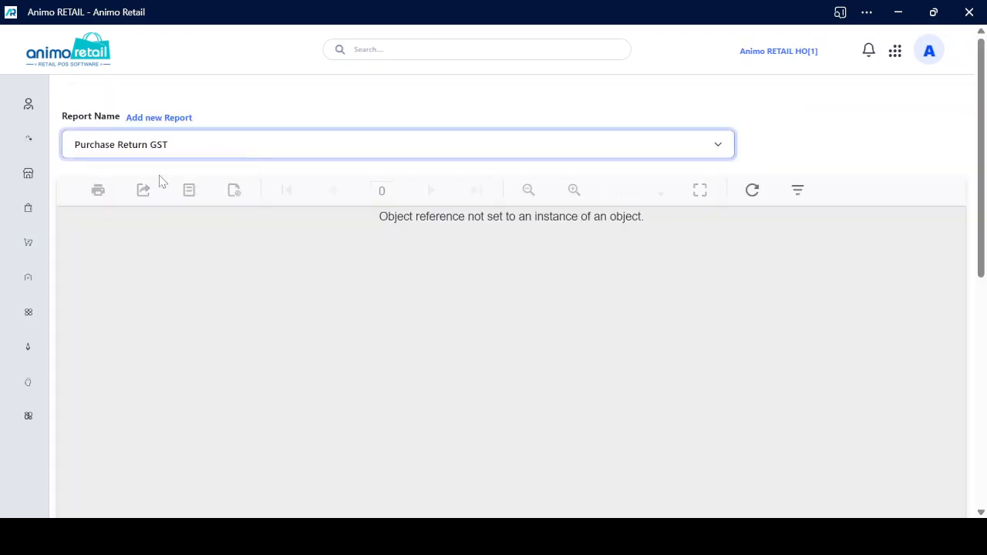
scroll(476, 302, down, 2)
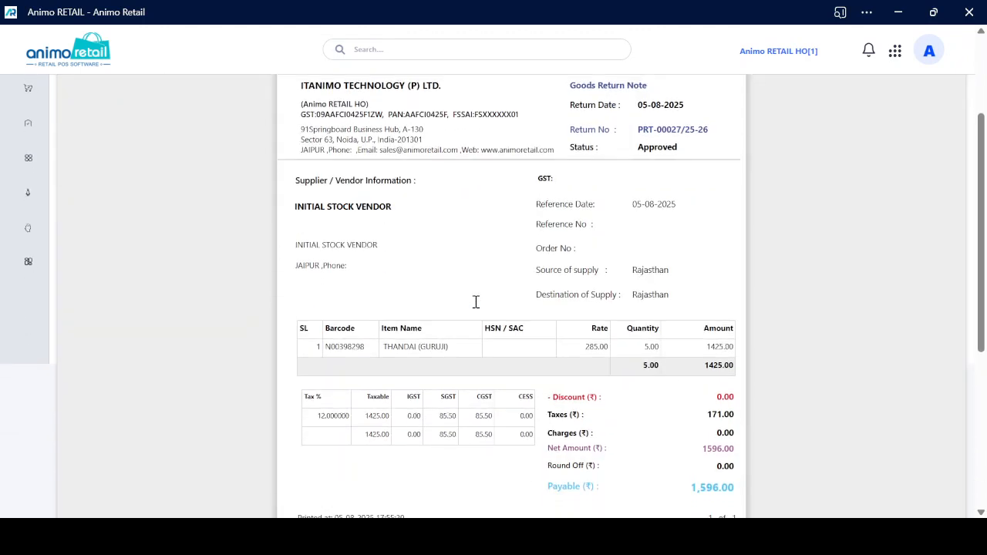
scroll(476, 309, down, 1)
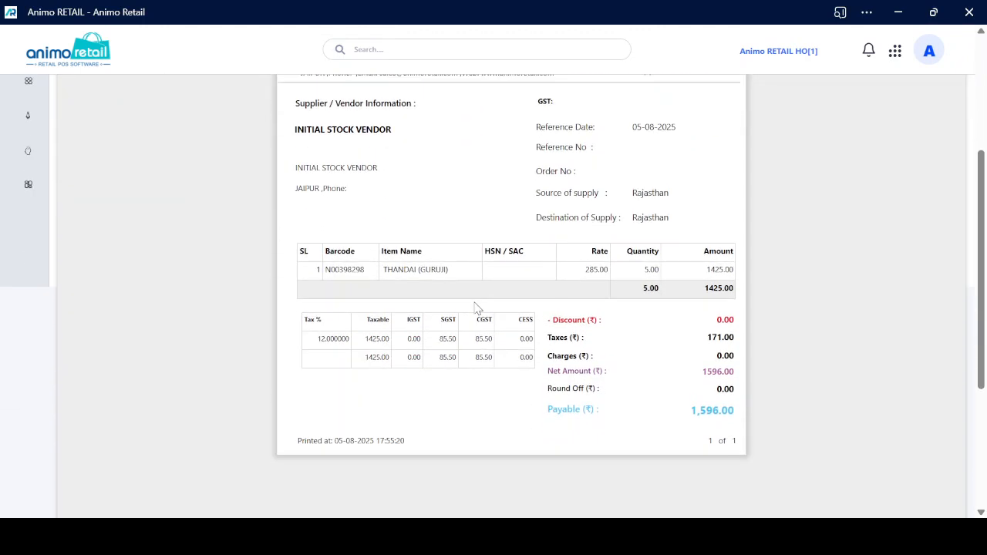
scroll(477, 308, up, 1)
scroll(475, 309, up, 2)
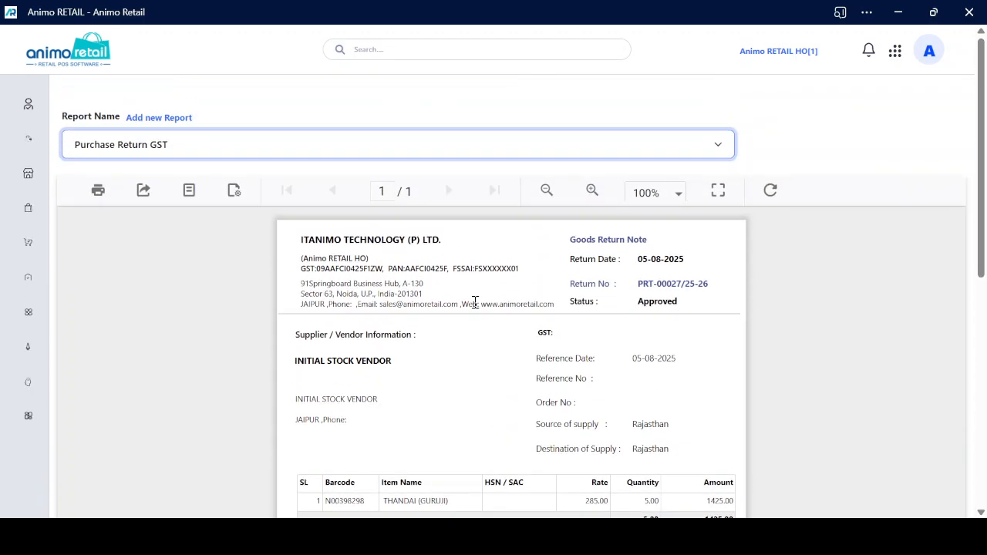
scroll(475, 302, down, 1)
scroll(476, 306, up, 1)
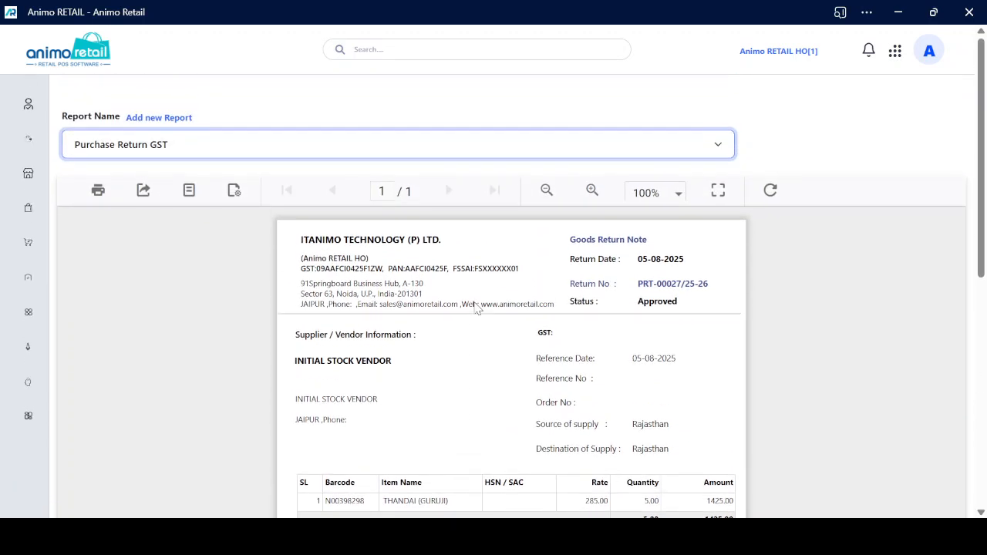